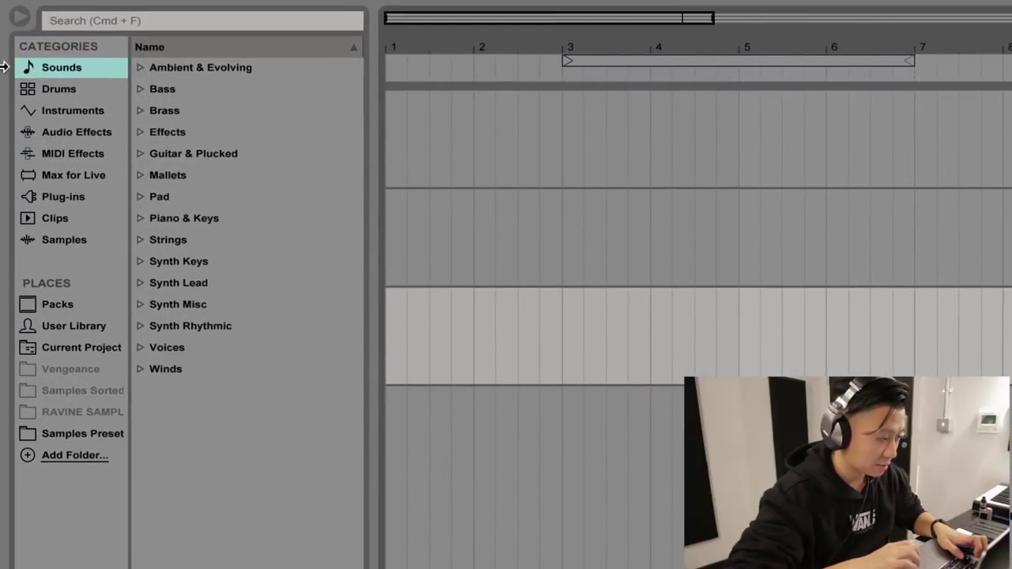
- Load the Kit-Core Borja drum kit onto a new track and unfold that track
{"action": "left_click", "coordinate": [51, 88]}
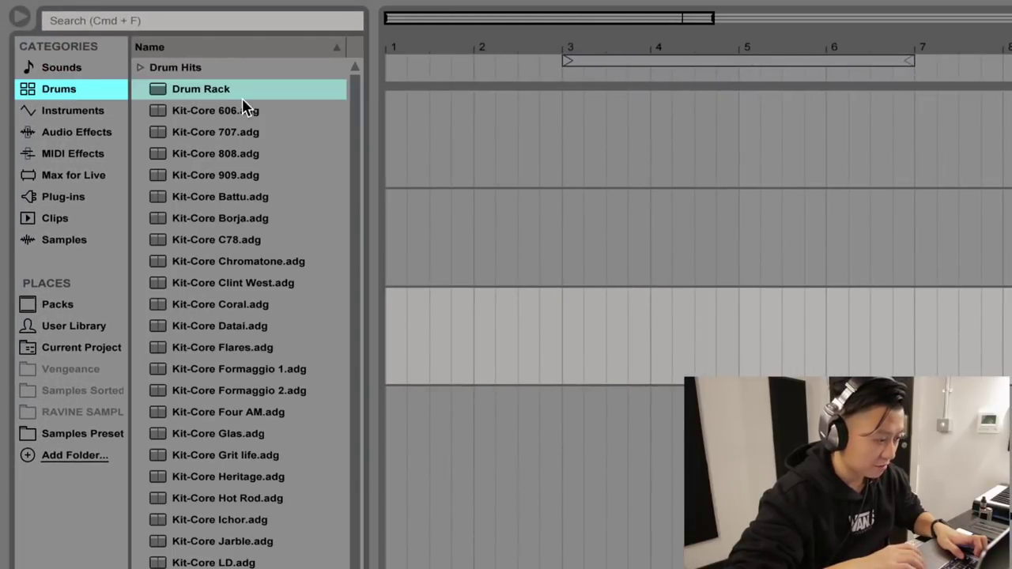
{"action": "scroll", "coordinate": [244, 97], "scroll_direction": "down", "scroll_amount": 2}
{"action": "scroll", "coordinate": [248, 106], "scroll_direction": "up", "scroll_amount": 2}
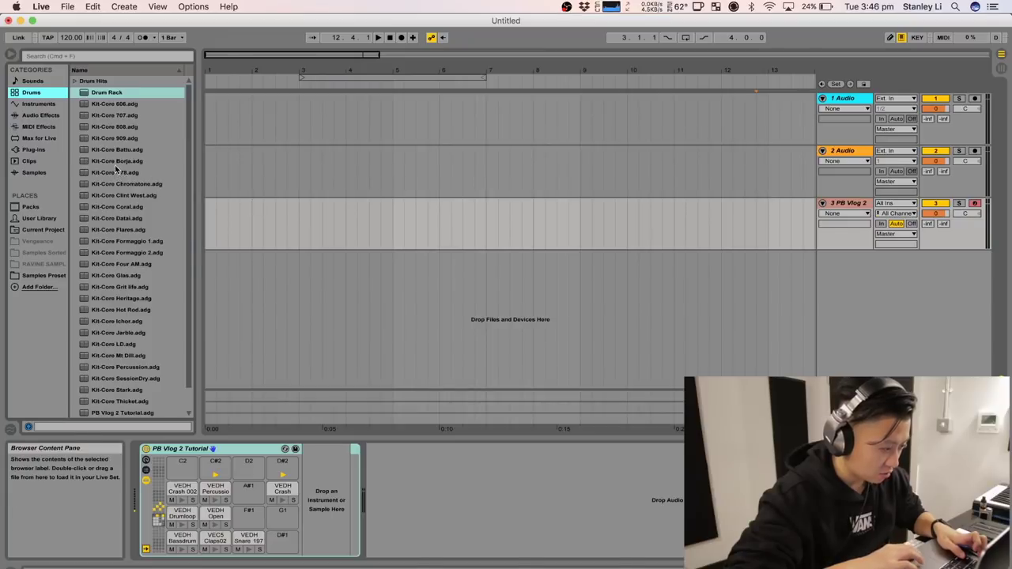
{"action": "left_click", "coordinate": [116, 162]}
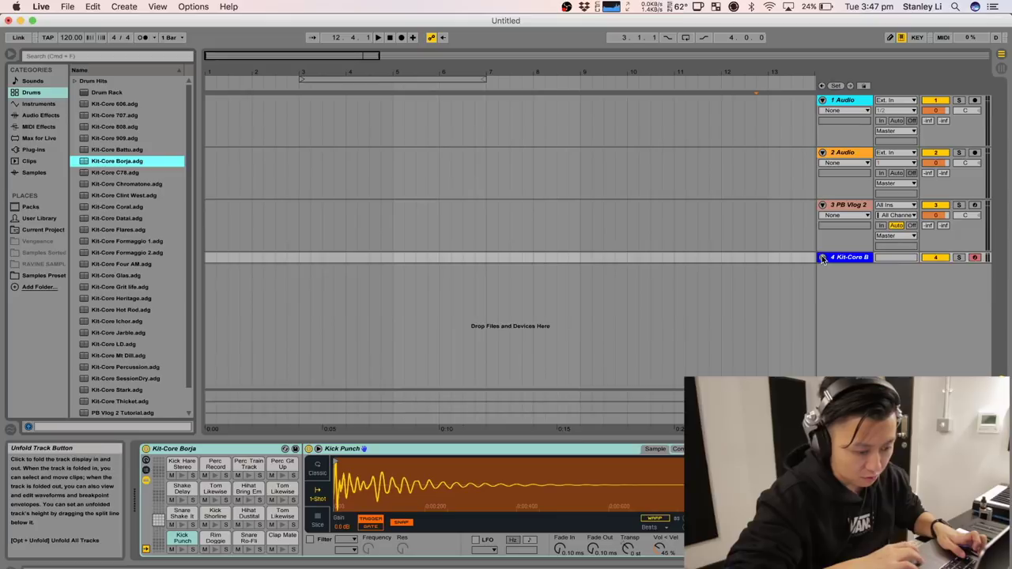
{"action": "left_click", "coordinate": [821, 257]}
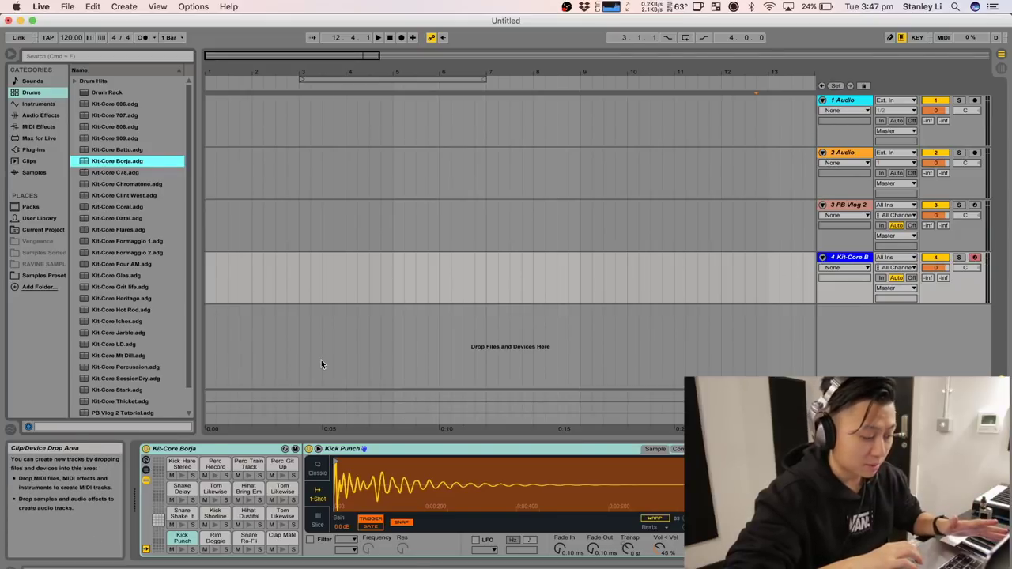
- Audition several pads of the Kit-Core Borja drum rack, including Perc Git Up, Rim Doggie and Snare Shake It
{"action": "left_click", "coordinate": [282, 475]}
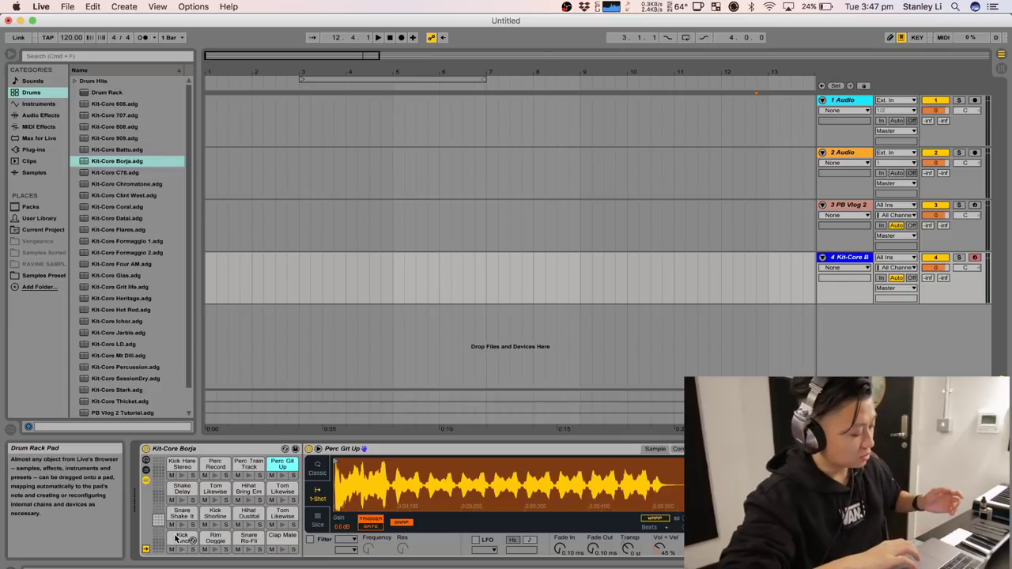
{"action": "left_click", "coordinate": [181, 538]}
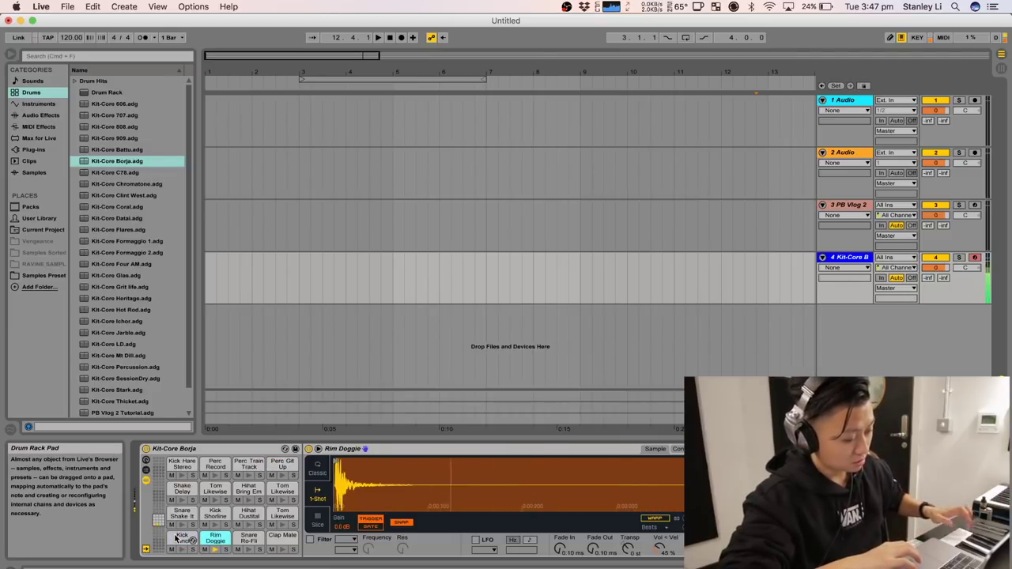
{"action": "key", "text": "w"}
{"action": "key", "text": "a"}
{"action": "key", "text": "a"}
{"action": "key", "text": "d"}
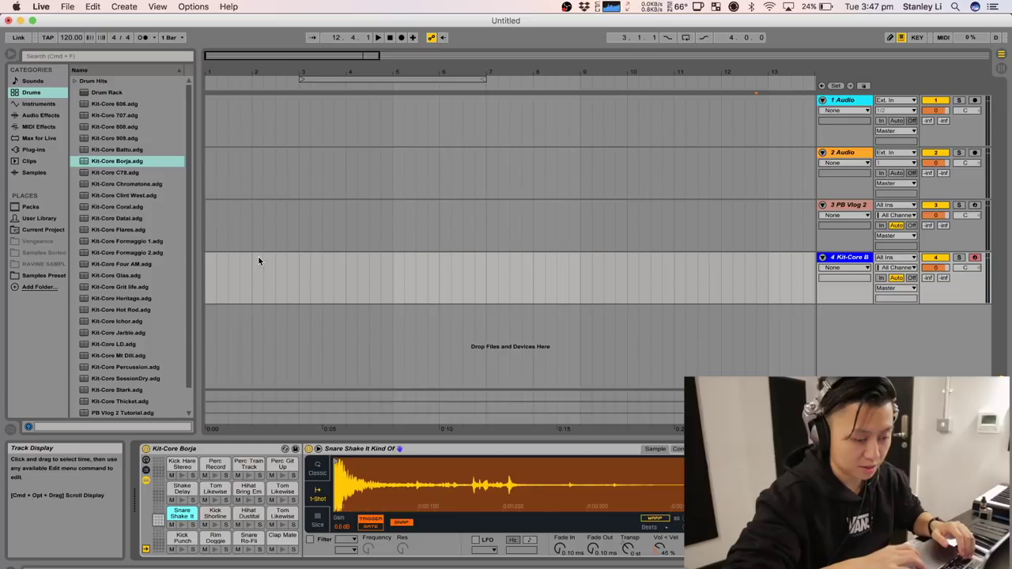
- Insert an empty MIDI clip from bar 5 to bar 9 on the Kit-Core Borja track
{"action": "left_click", "coordinate": [845, 261]}
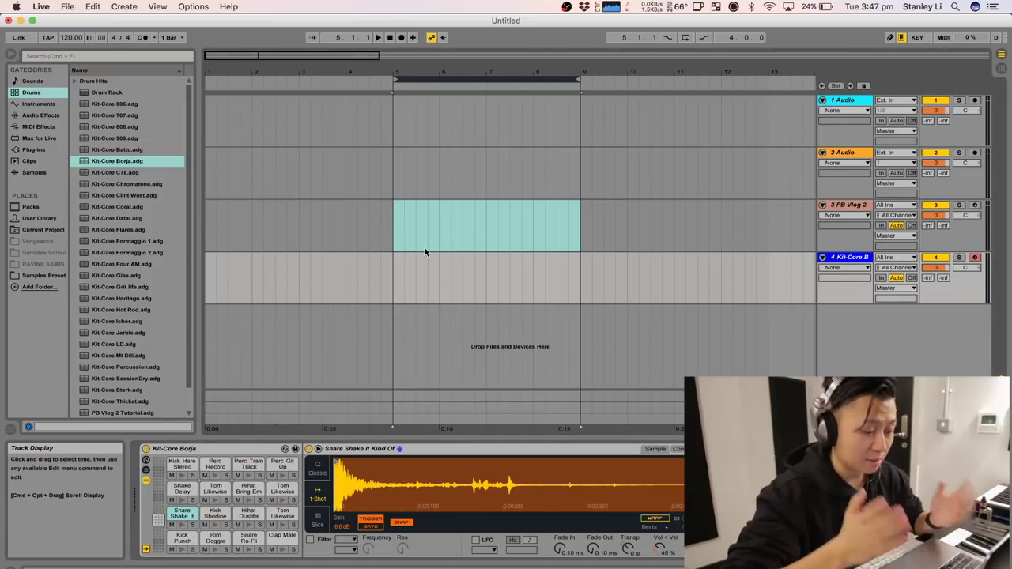
{"action": "left_click", "coordinate": [405, 273]}
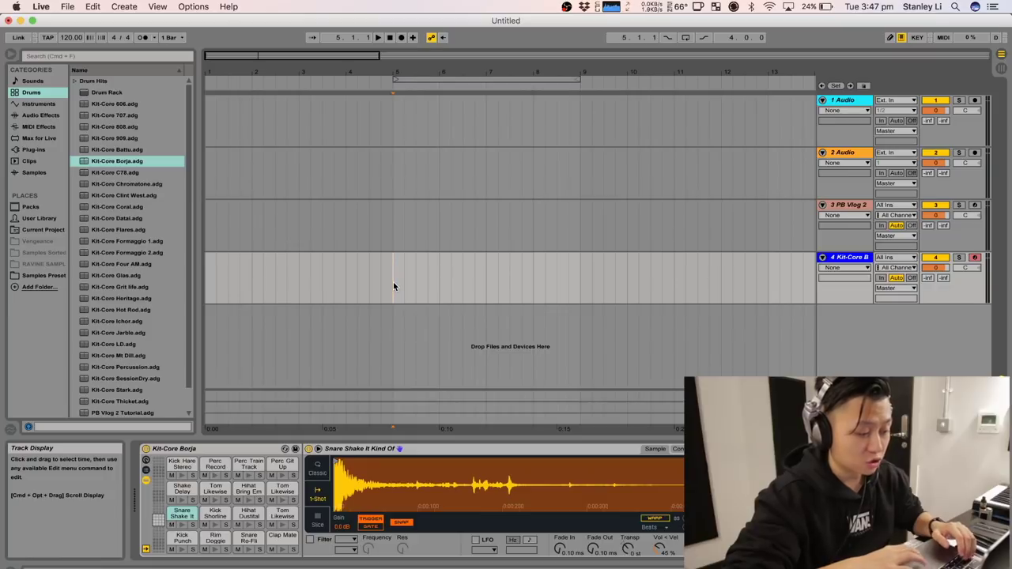
{"action": "left_click_drag", "start_coordinate": [393, 286], "coordinate": [570, 290]}
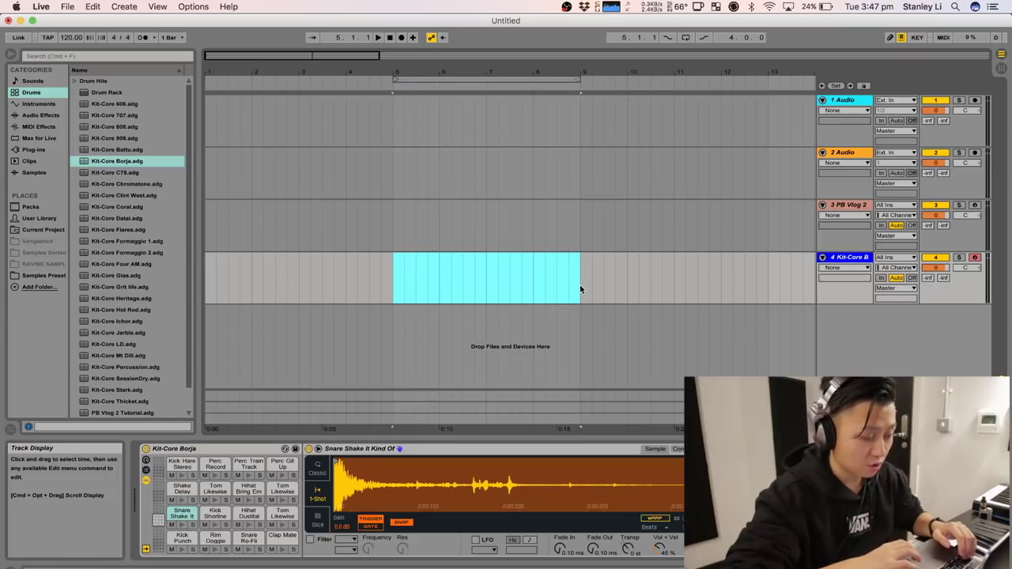
{"action": "right_click", "coordinate": [498, 270]}
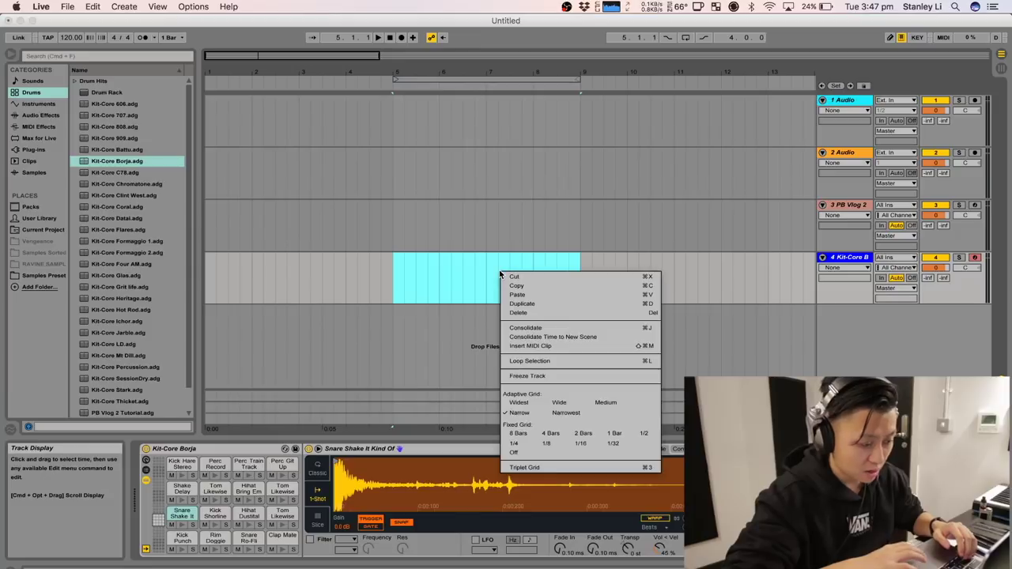
{"action": "left_click", "coordinate": [551, 348]}
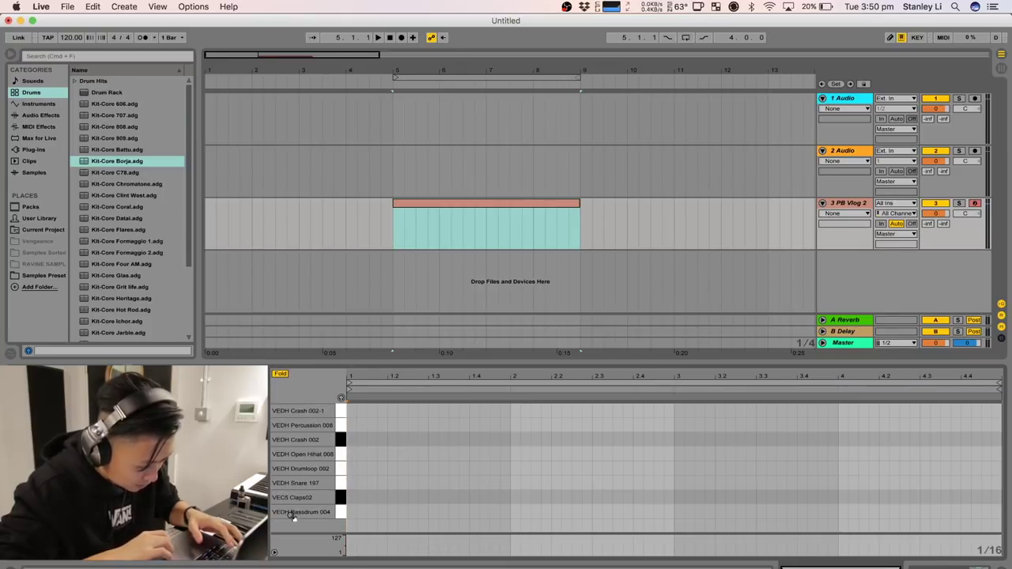
- Add VEDH Bassdrum 004 notes on all four beats of the PB Vlog 2 clip's first bar and play them back
{"action": "left_click", "coordinate": [354, 513]}
{"action": "double_click", "coordinate": [353, 512]}
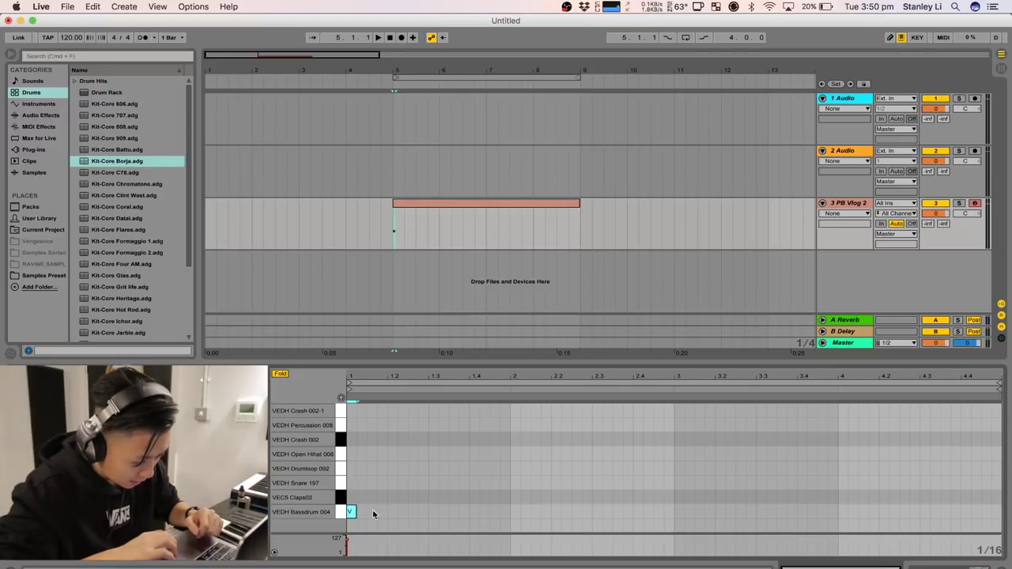
{"action": "double_click", "coordinate": [392, 511]}
{"action": "double_click", "coordinate": [433, 511]}
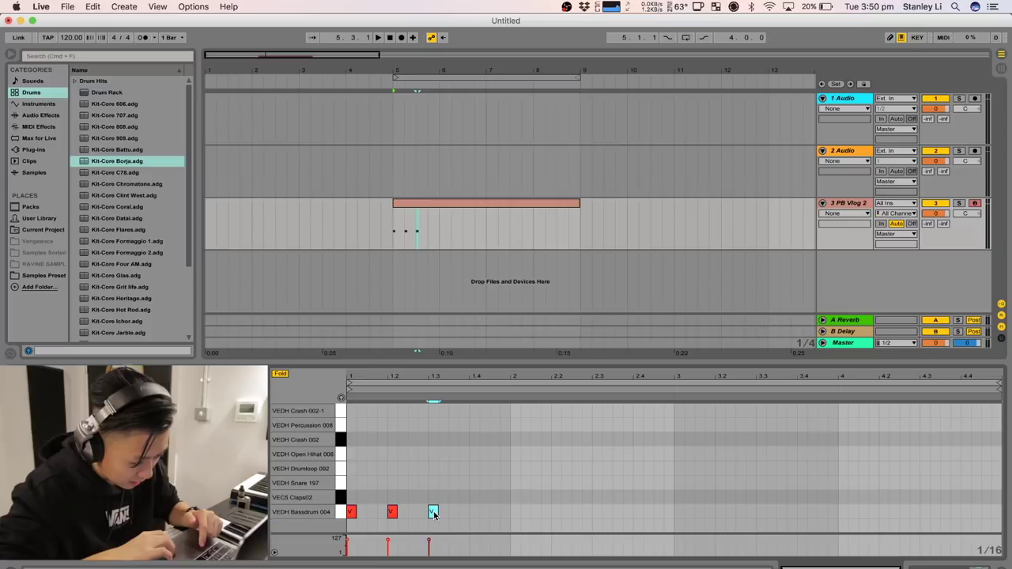
{"action": "double_click", "coordinate": [474, 512]}
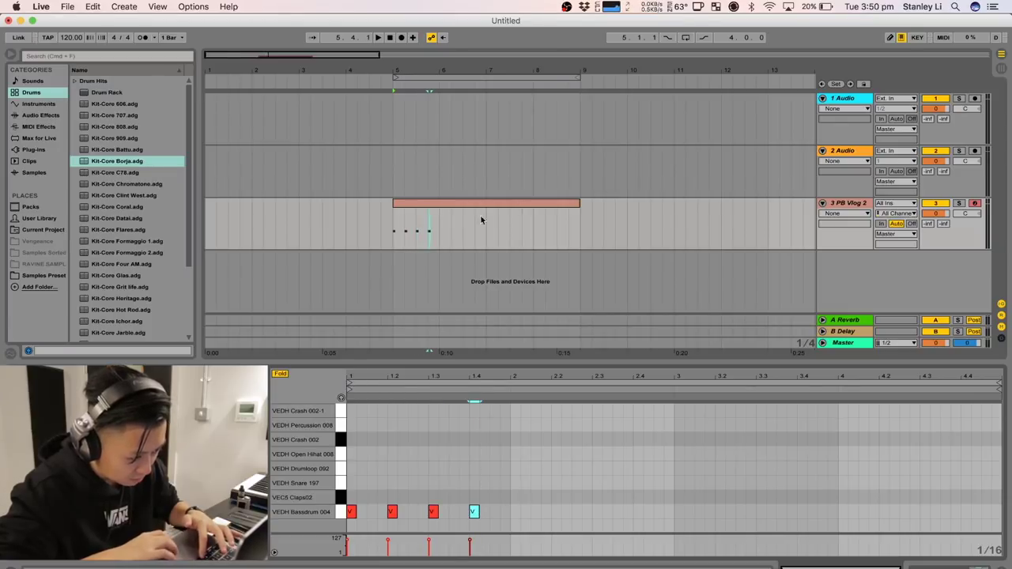
{"action": "left_click", "coordinate": [378, 40]}
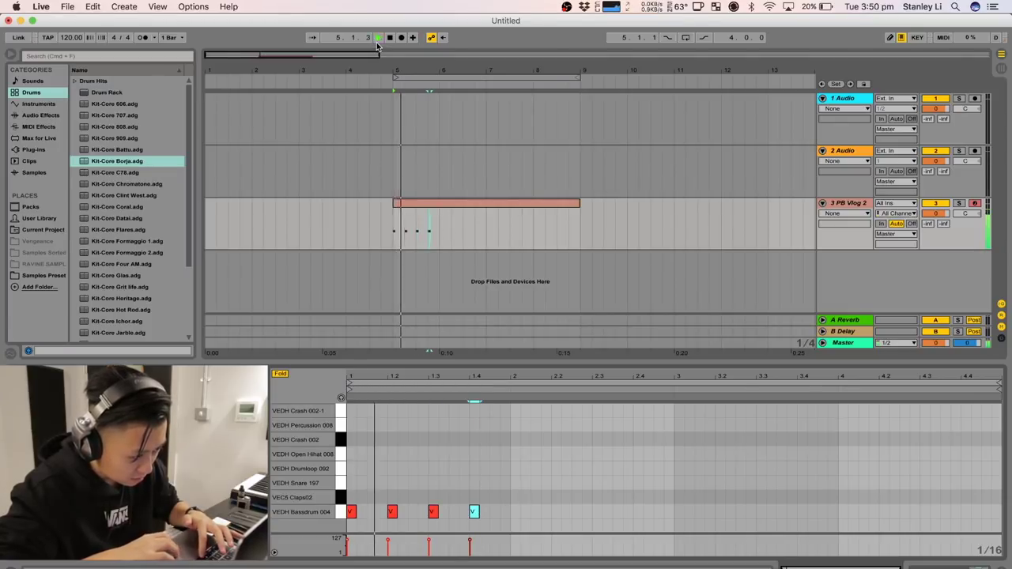
{"action": "left_click", "coordinate": [390, 38]}
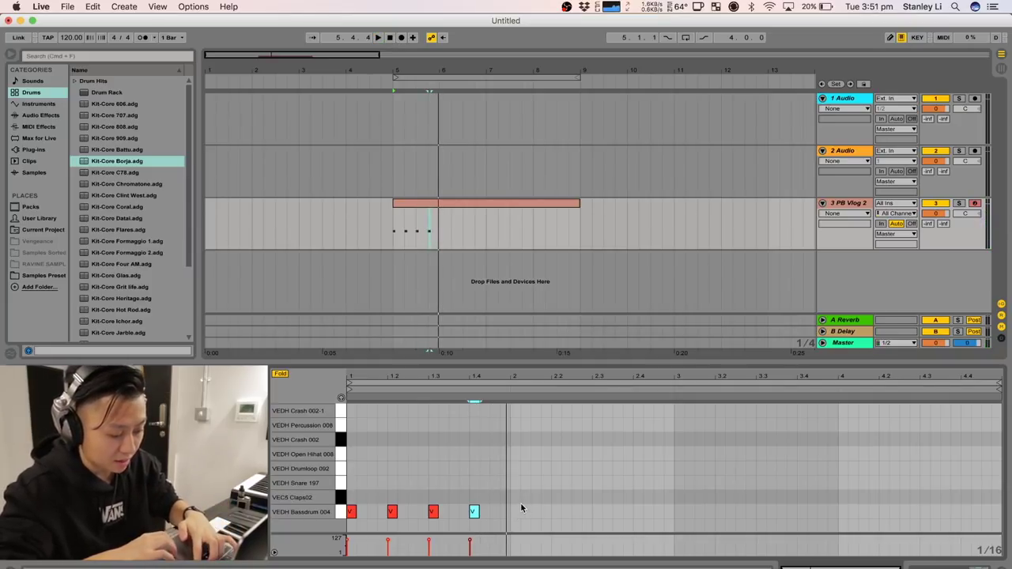
- Draw VEDH Bassdrum 004 notes on all four beats of the clip's second bar in Draw Mode
{"action": "key", "text": "b"}
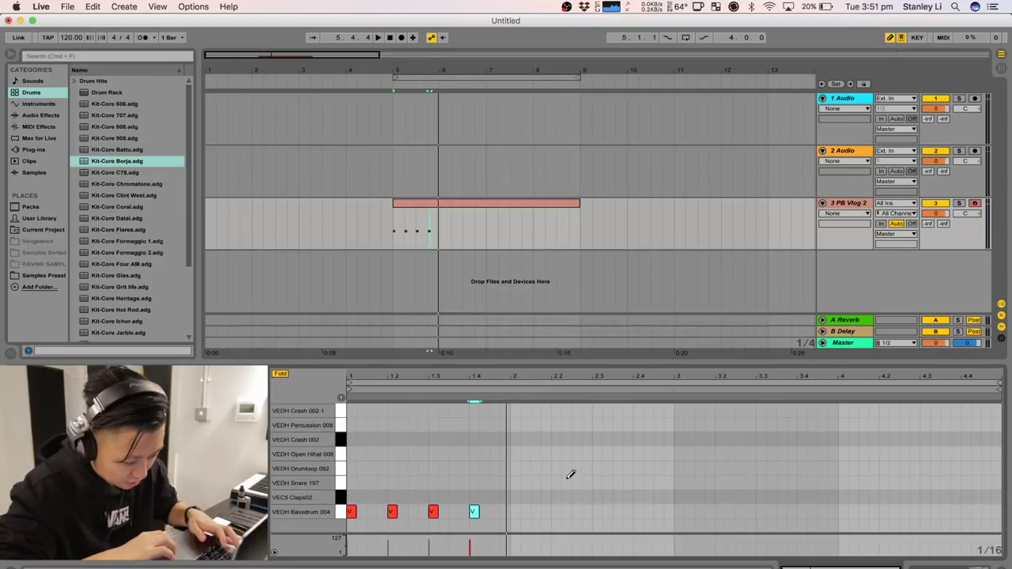
{"action": "left_click", "coordinate": [515, 512]}
{"action": "left_click", "coordinate": [556, 512]}
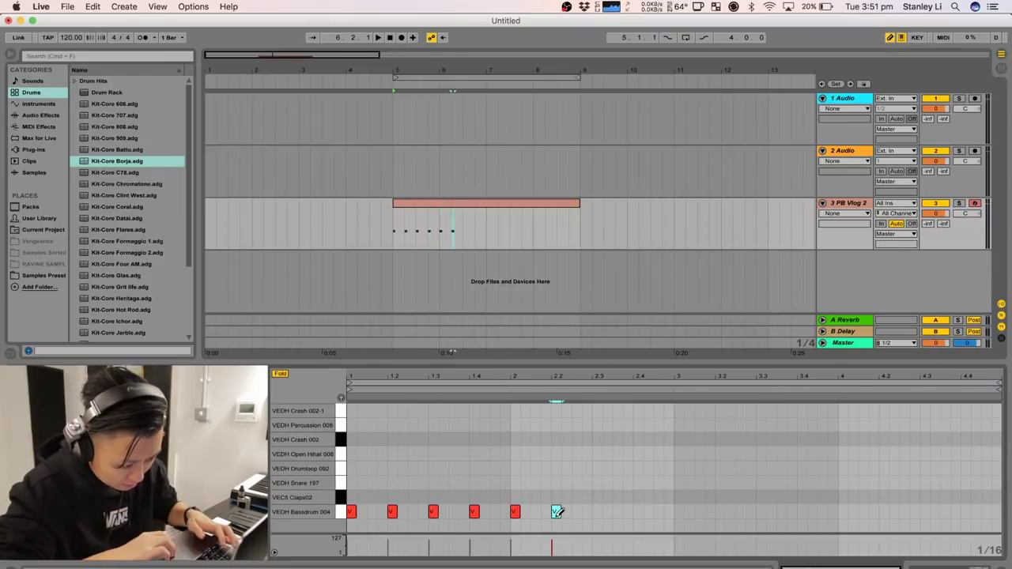
{"action": "left_click", "coordinate": [606, 511]}
{"action": "left_click", "coordinate": [598, 512]}
{"action": "left_click", "coordinate": [608, 512]}
{"action": "left_click", "coordinate": [629, 512]}
{"action": "left_click", "coordinate": [628, 511]}
{"action": "left_click", "coordinate": [638, 511]}
- Duplicate the first two bars of bass drum notes into bars 3 and 4 of the clip and play the result
{"action": "left_click_drag", "start_coordinate": [676, 521], "coordinate": [346, 521]}
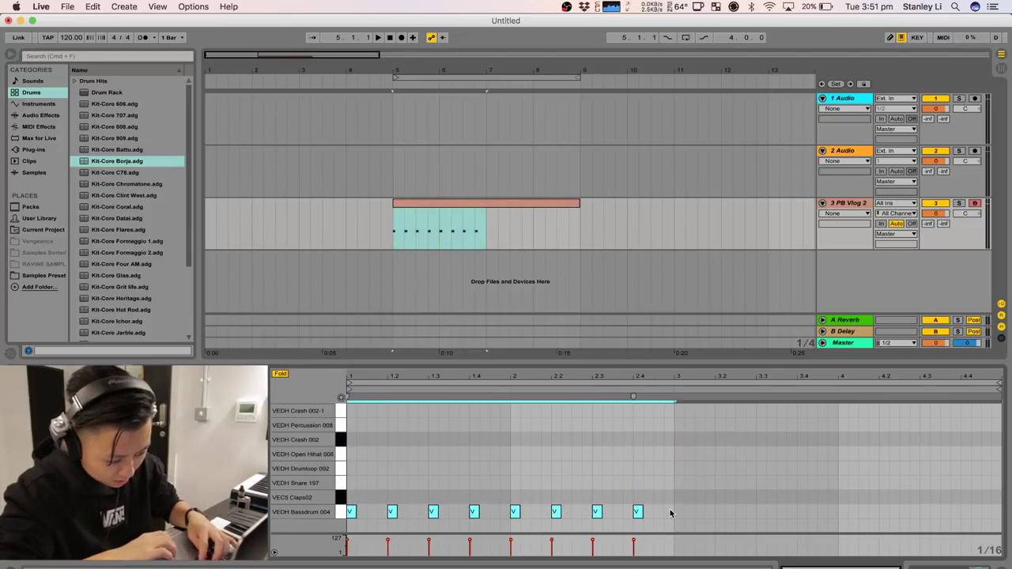
{"action": "key", "text": "super+d"}
{"action": "key", "text": "space"}
{"action": "key", "text": "space"}
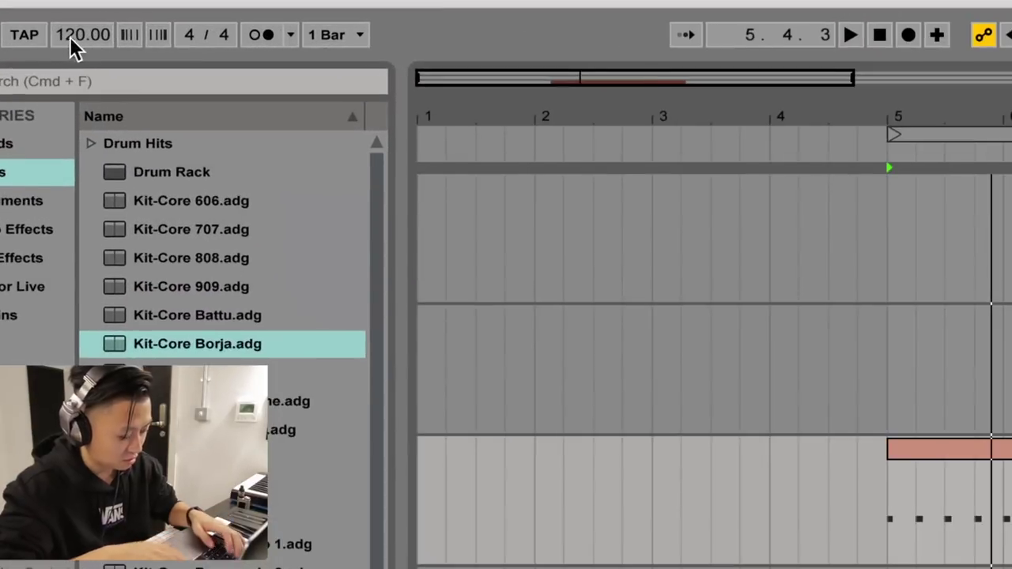
- Set the song tempo to 128 BPM and play the kick pattern at that speed
{"action": "left_click", "coordinate": [70, 39]}
{"action": "type", "text": "128"}
{"action": "key", "text": "Return"}
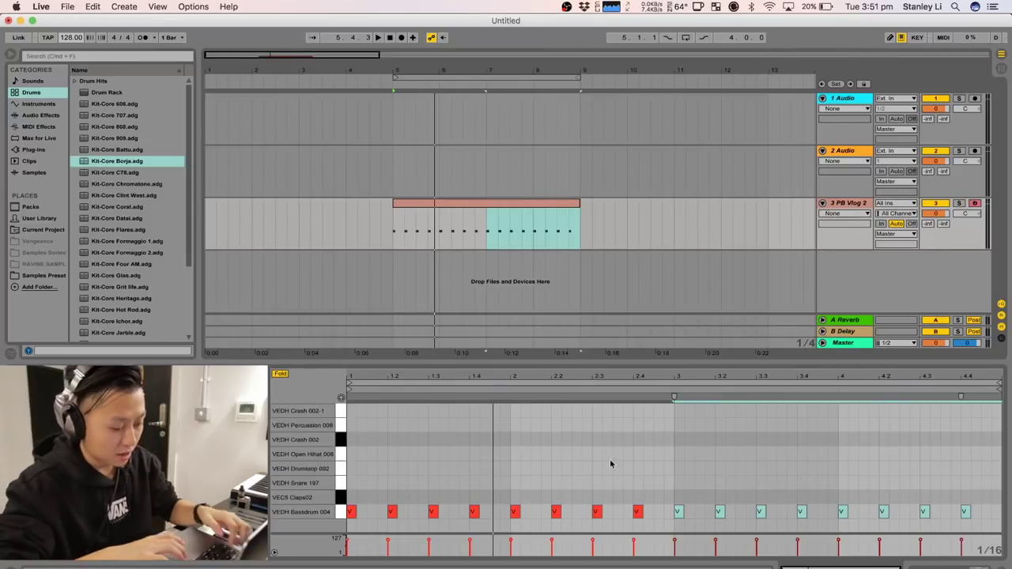
{"action": "key", "text": "space"}
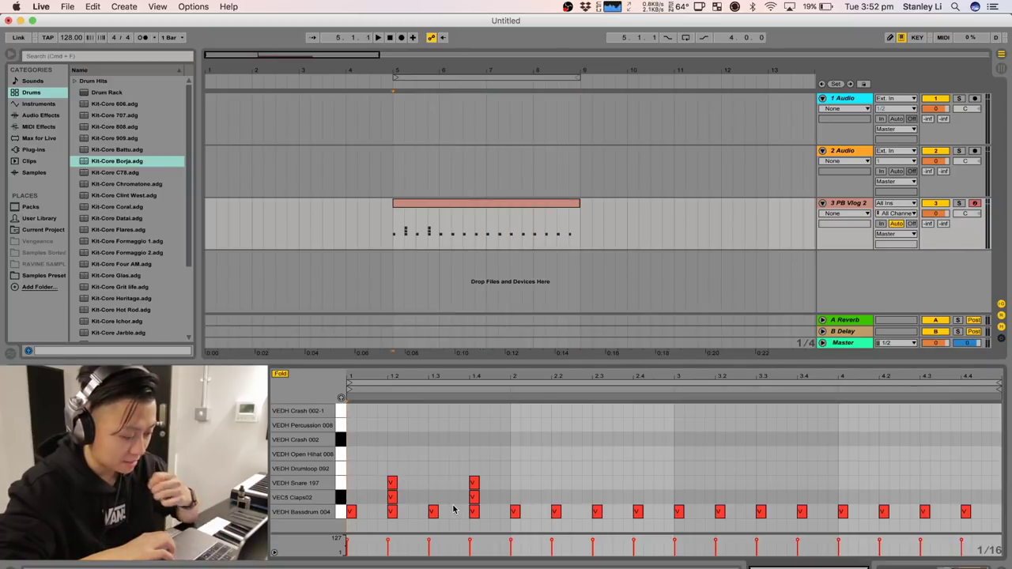
- Play the beat, then repeat the first bar's snare and clap notes in bars 2, 3 and 4 of the clip
{"action": "key", "text": "space"}
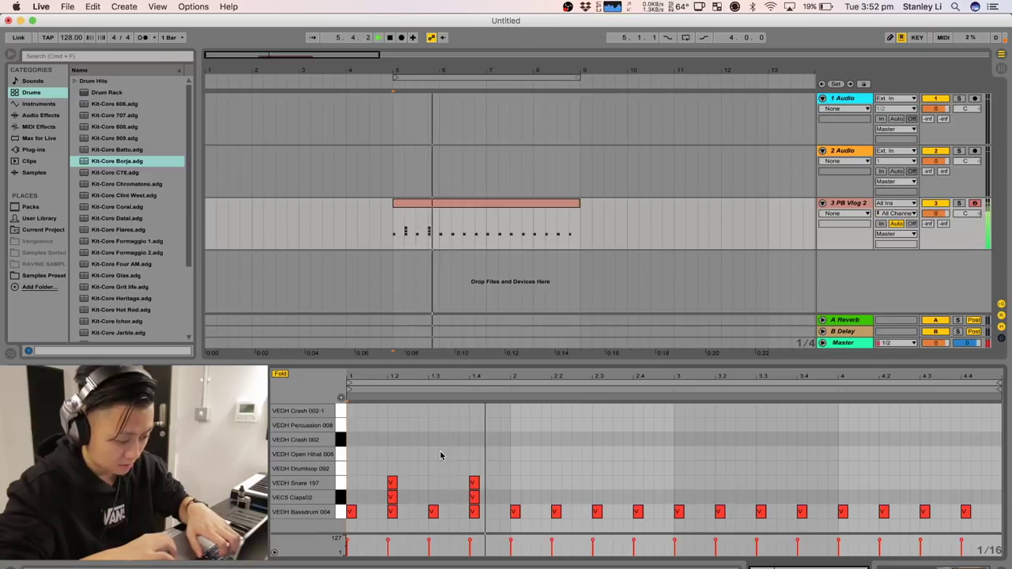
{"action": "key", "text": "super+c"}
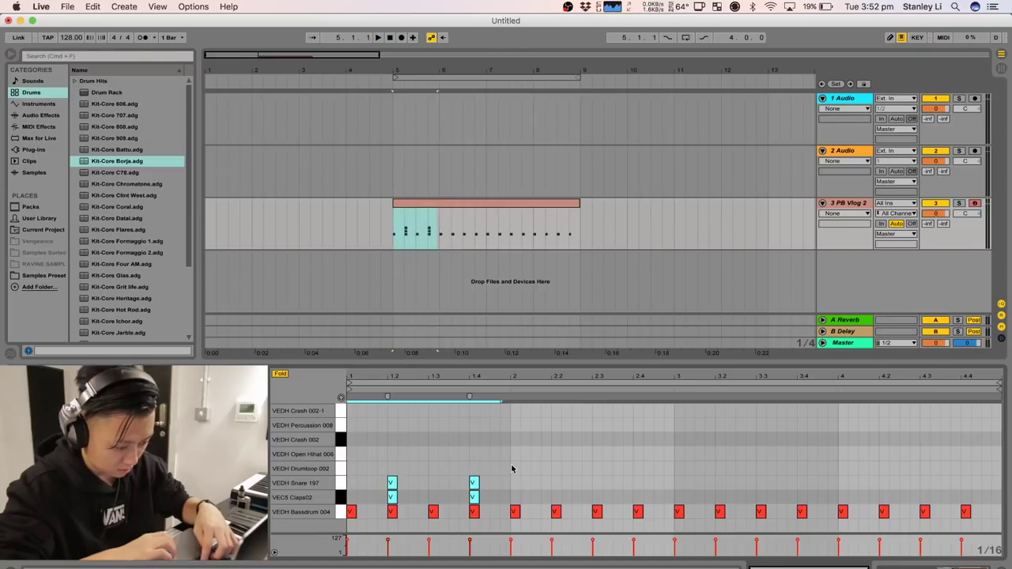
{"action": "left_click", "coordinate": [512, 470]}
{"action": "key", "text": "super+v"}
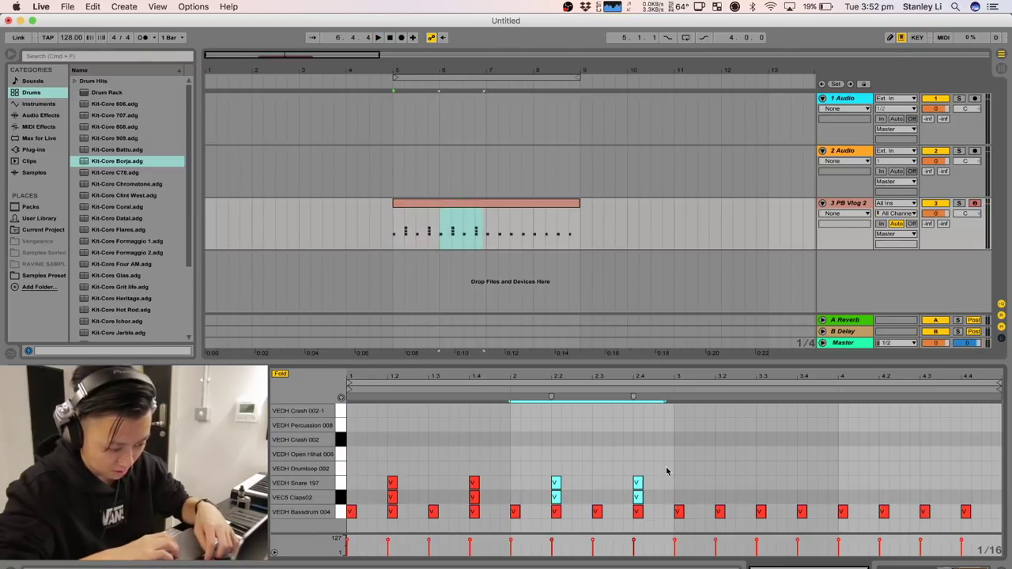
{"action": "key", "text": "super+d"}
{"action": "key", "text": "super+d"}
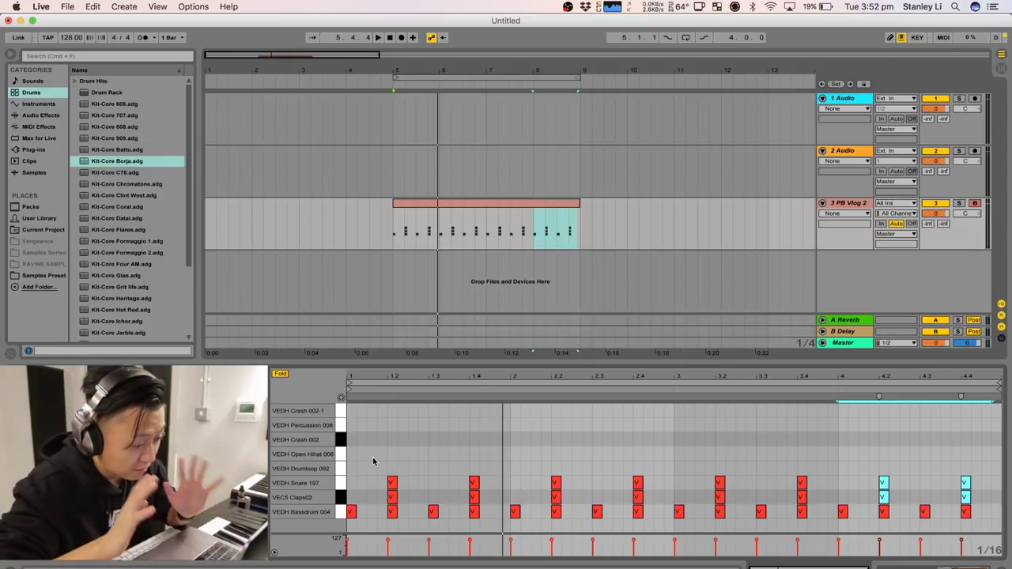
- Draw short VEDH Drumloop 092 notes on the four off-beats of the first bar, at 1.1.3, 1.2.3, 1.3.3 and 1.4.3
{"action": "left_click_drag", "start_coordinate": [370, 379], "coordinate": [419, 426]}
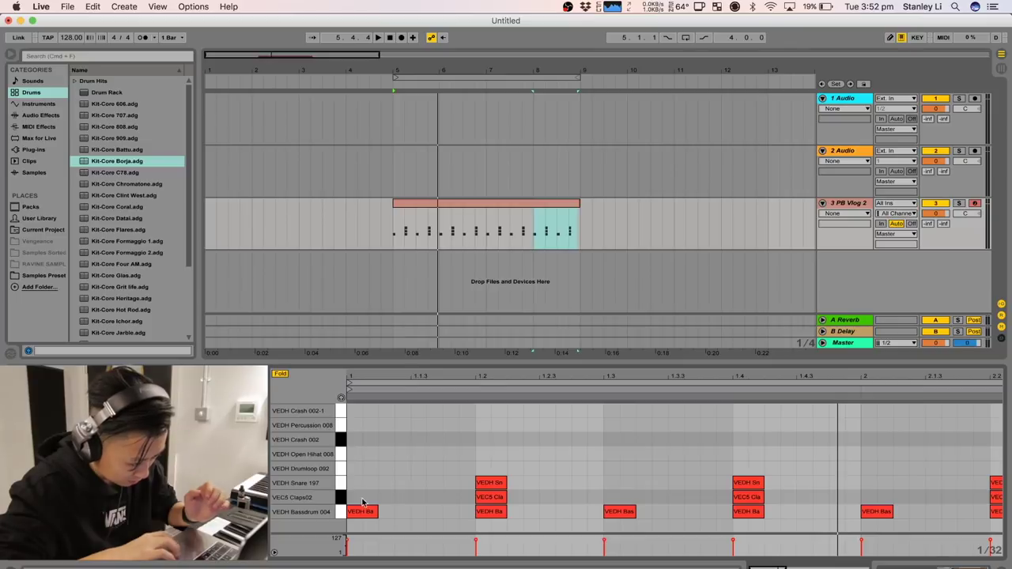
{"action": "left_click", "coordinate": [415, 467]}
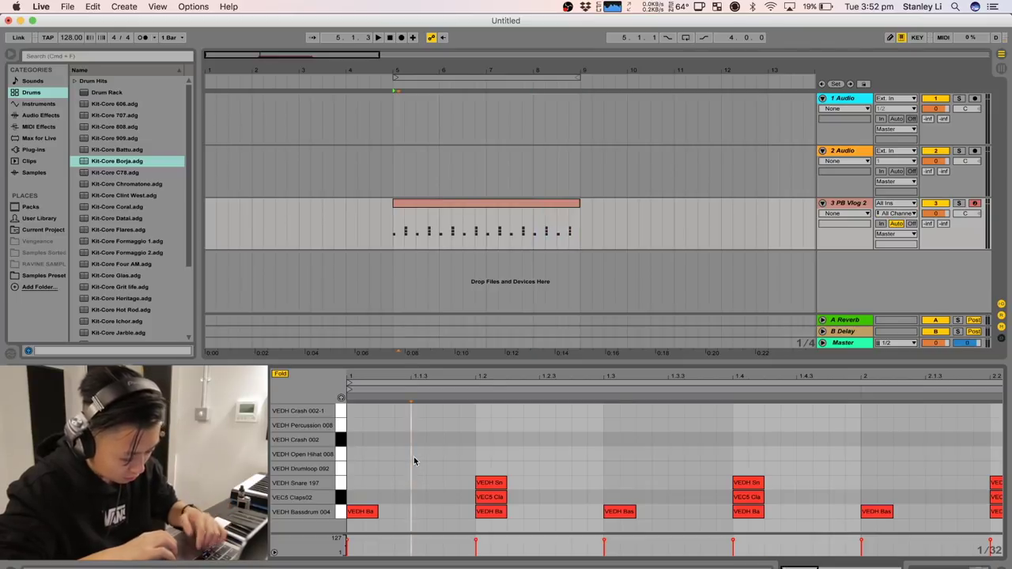
{"action": "key", "text": "b"}
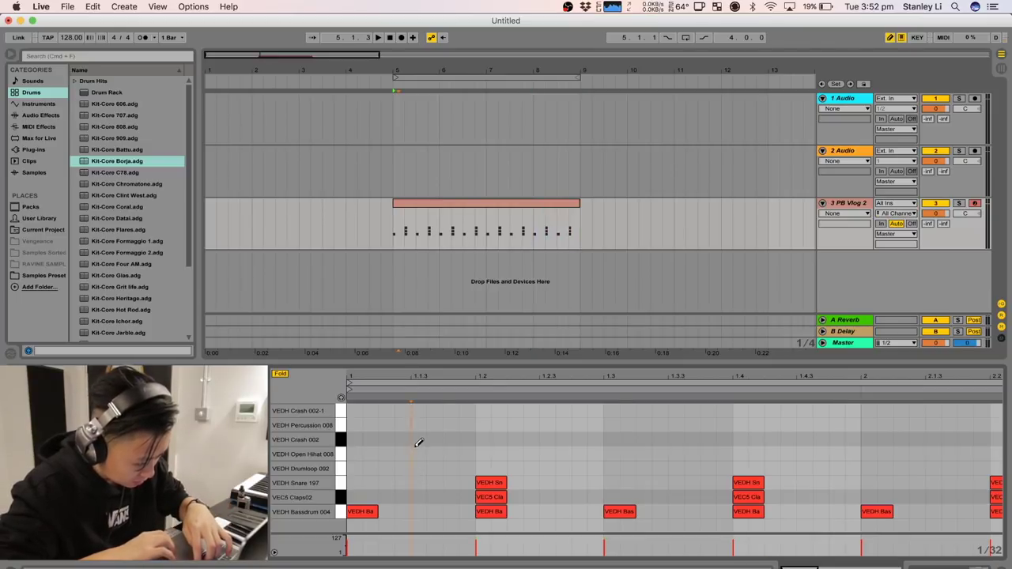
{"action": "left_click", "coordinate": [419, 467]}
{"action": "left_click", "coordinate": [546, 468]}
{"action": "left_click", "coordinate": [674, 468]}
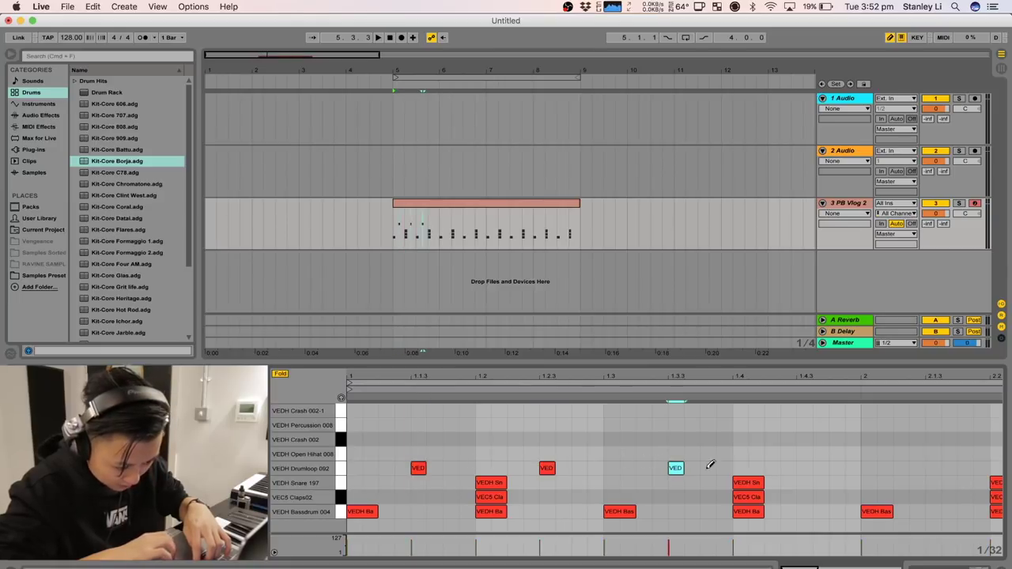
{"action": "left_click", "coordinate": [803, 468]}
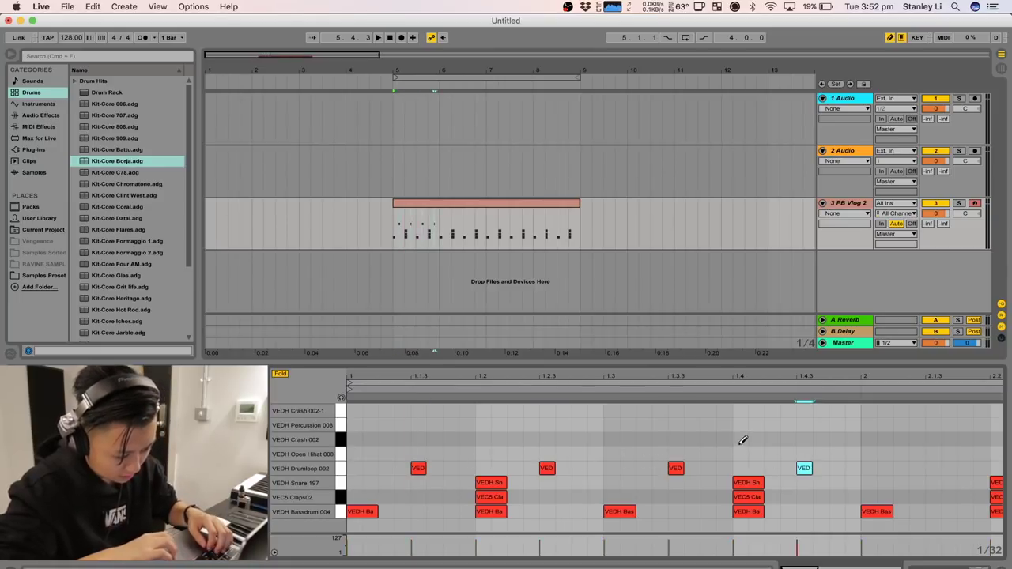
- Copy the first bar's Drumloop 092 off-beat notes into bars 2, 3 and 4 of the clip and play the beat
{"action": "left_click_drag", "start_coordinate": [705, 378], "coordinate": [483, 379]}
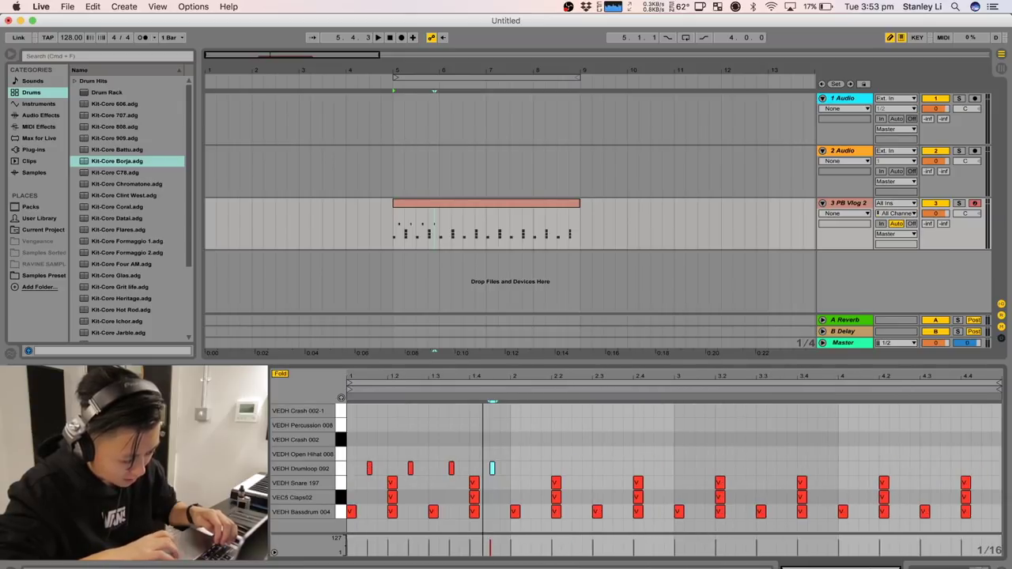
{"action": "key", "text": "b"}
{"action": "left_click_drag", "start_coordinate": [508, 451], "coordinate": [348, 472]}
{"action": "left_click", "coordinate": [520, 462]}
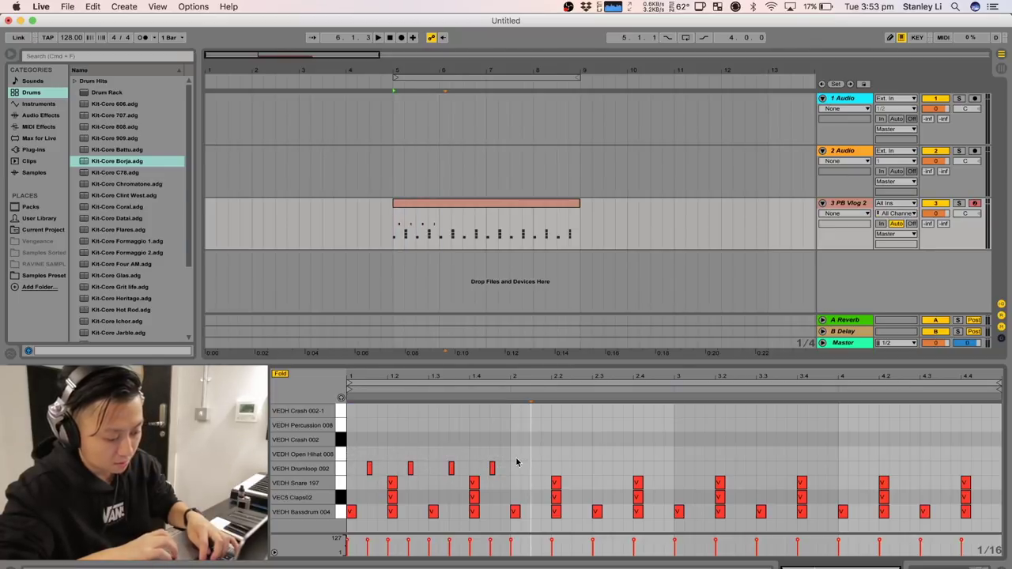
{"action": "key", "text": "super+v"}
{"action": "key", "text": "super+v"}
{"action": "key", "text": "super+v"}
{"action": "key", "text": "space"}
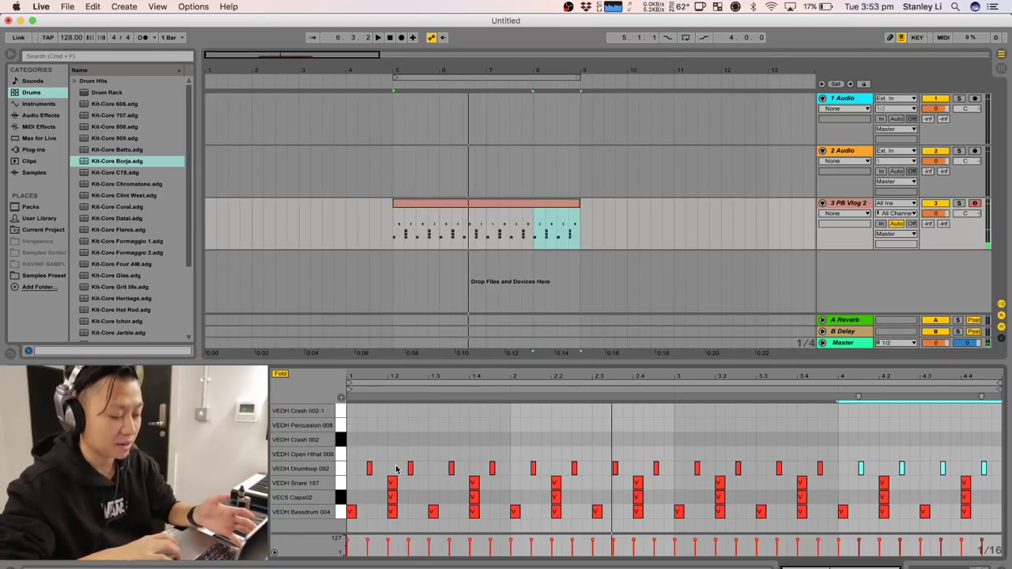
- Move the last Drumloop 092 notes of bars 2 and 4, at 2.4.3 and 4.4.3, to VEDH Open Hihat 008 and play the beat
{"action": "left_click", "coordinate": [655, 469]}
{"action": "key", "text": "space"}
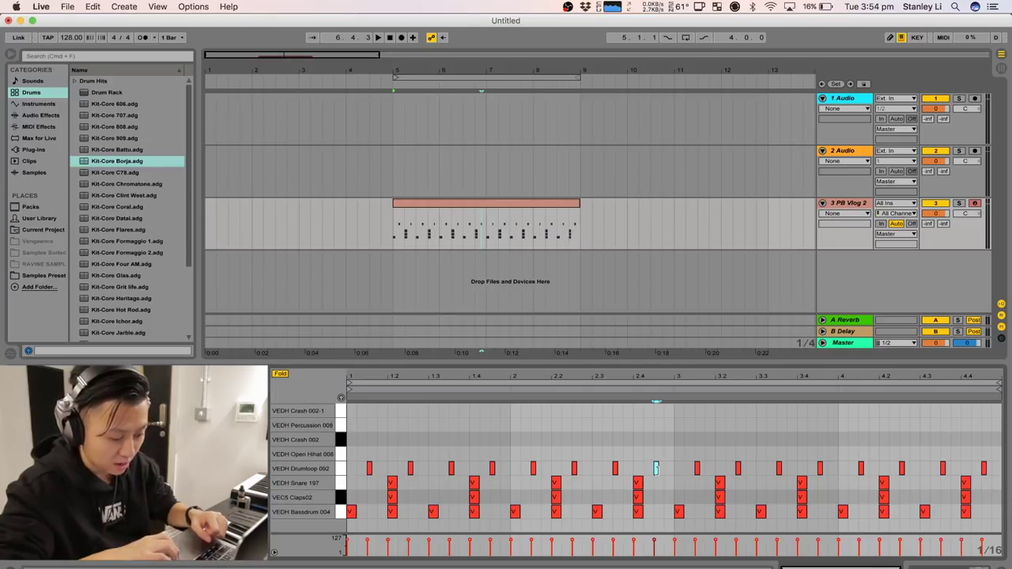
{"action": "mouse_move", "coordinate": [660, 381]}
{"action": "left_mouse_down"}
{"action": "mouse_move", "coordinate": [659, 468]}
{"action": "mouse_move", "coordinate": [650, 461]}
{"action": "left_mouse_up"}
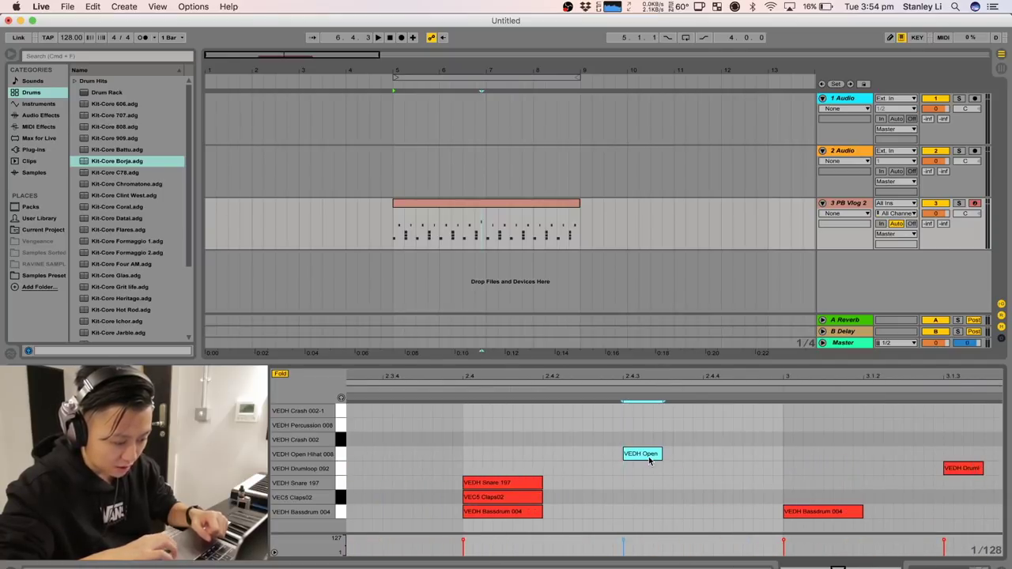
{"action": "left_click_drag", "start_coordinate": [658, 381], "coordinate": [660, 377]}
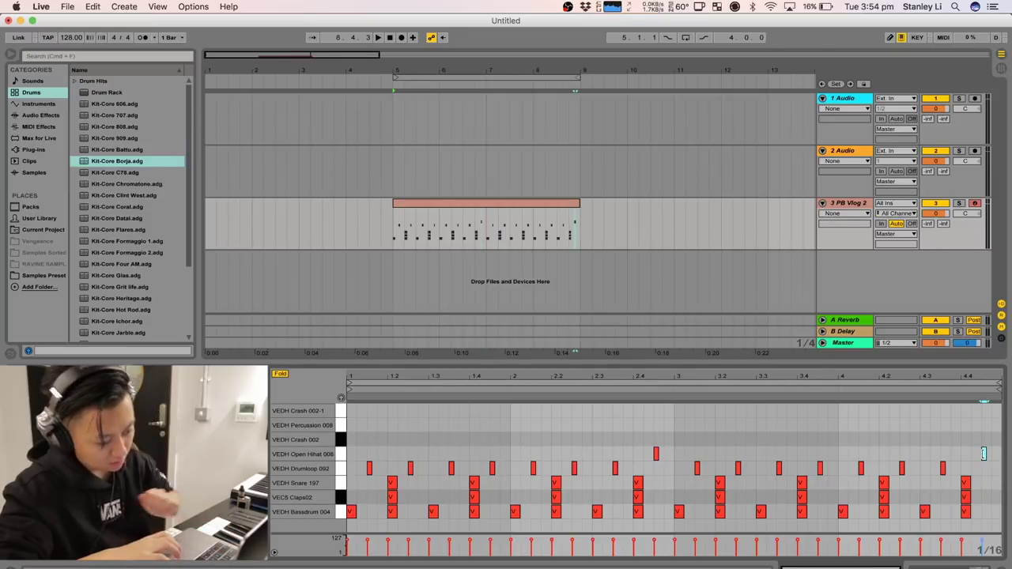
{"action": "key", "text": "space"}
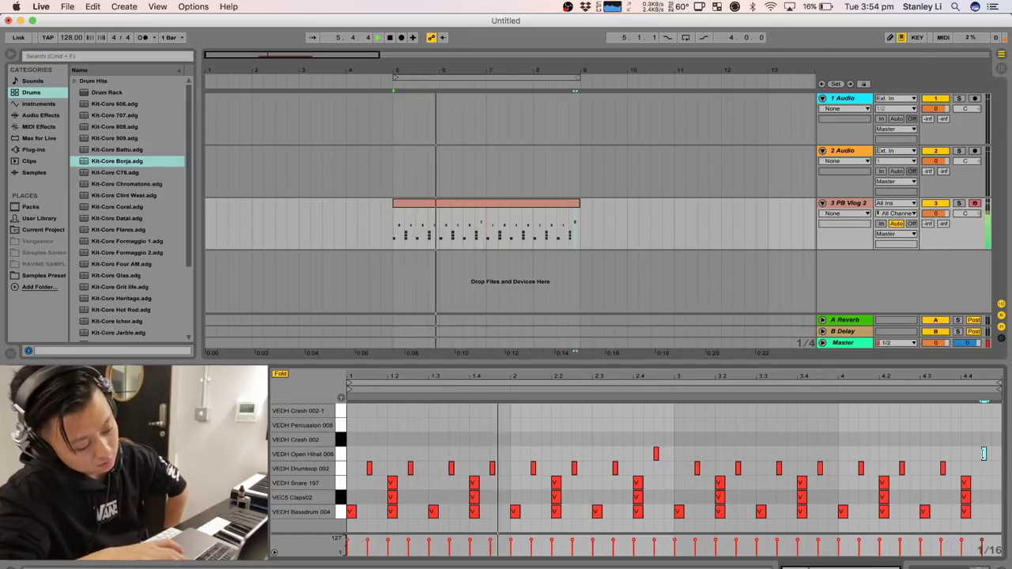
- Add a VEDH Crash 002 note at the start of bar 1 and a VEDH Crash 002-1 note at the start of bar 4, and play the beat
{"action": "double_click", "coordinate": [353, 445]}
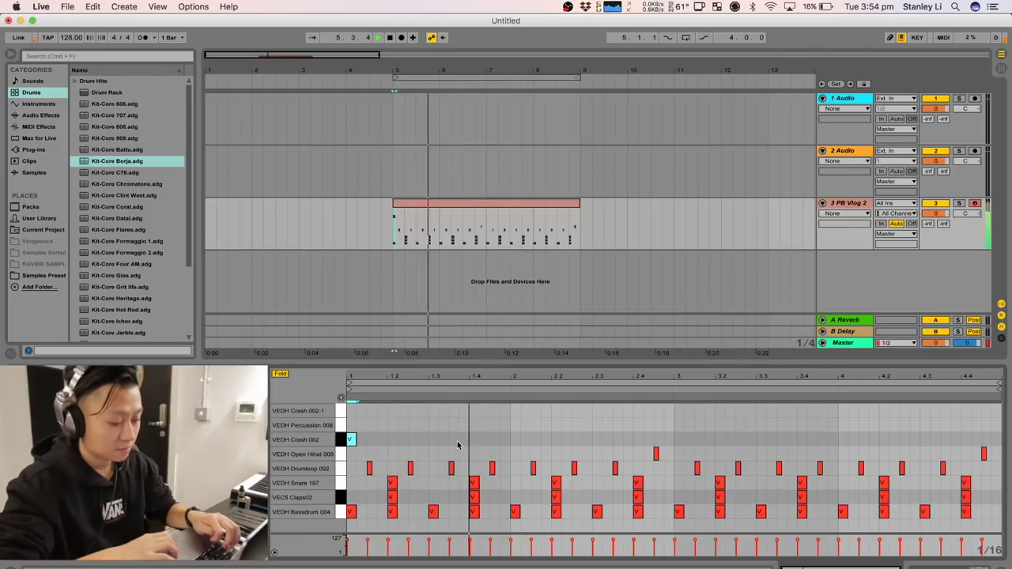
{"action": "left_click", "coordinate": [843, 443]}
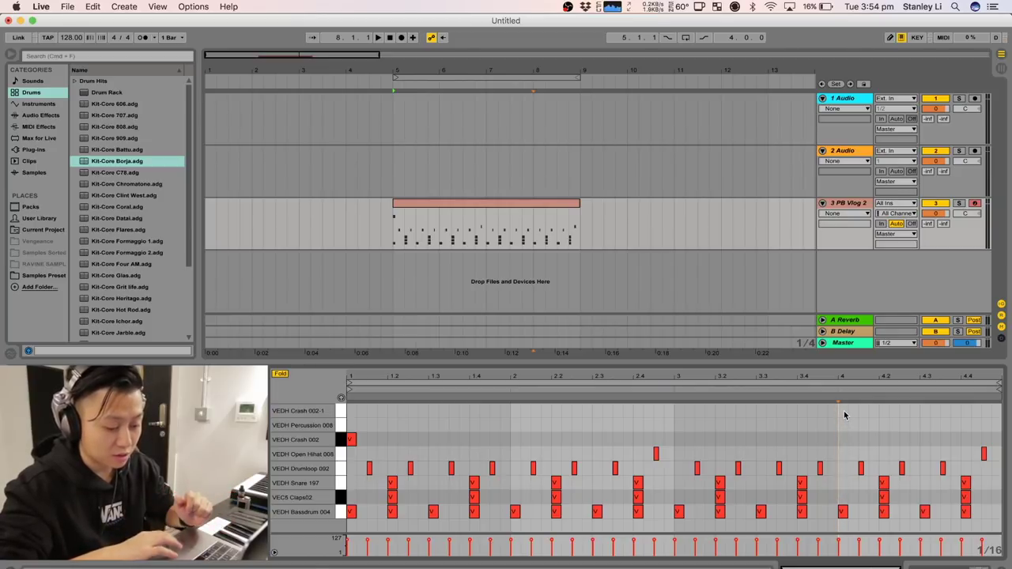
{"action": "double_click", "coordinate": [843, 411]}
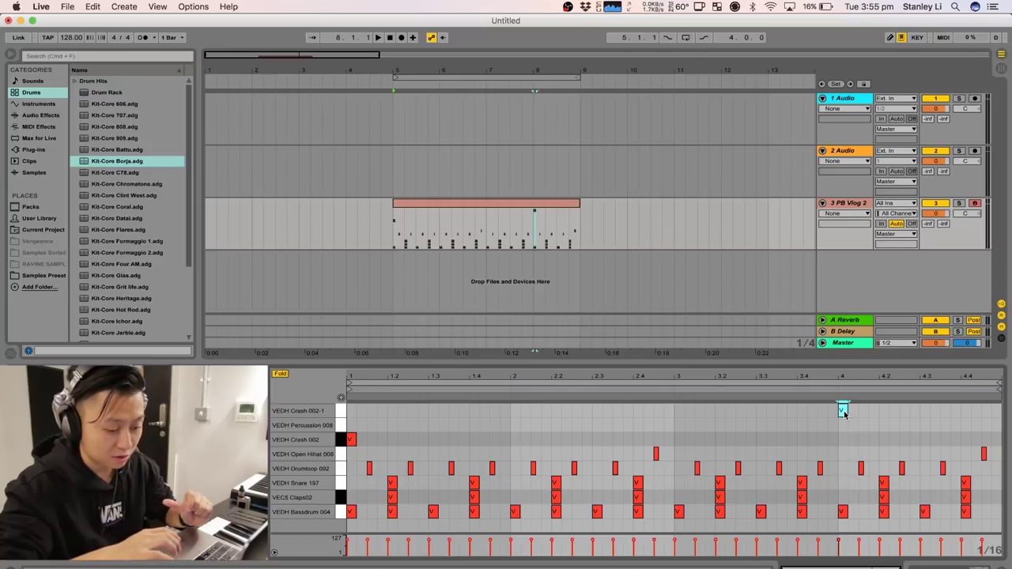
{"action": "key", "text": "space"}
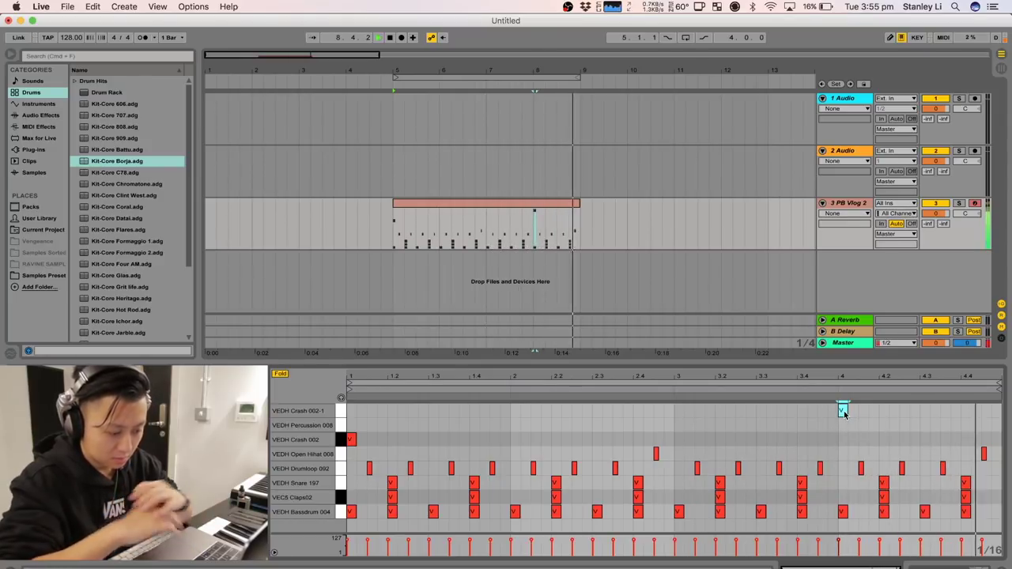
- Turn on arrangement looping over the four-bar drum clip from bar 5 to bar 9 and play the loop
{"action": "mouse_move", "coordinate": [537, 70]}
{"action": "left_mouse_down"}
{"action": "mouse_move", "coordinate": [507, 69]}
{"action": "mouse_move", "coordinate": [539, 71]}
{"action": "left_mouse_up"}
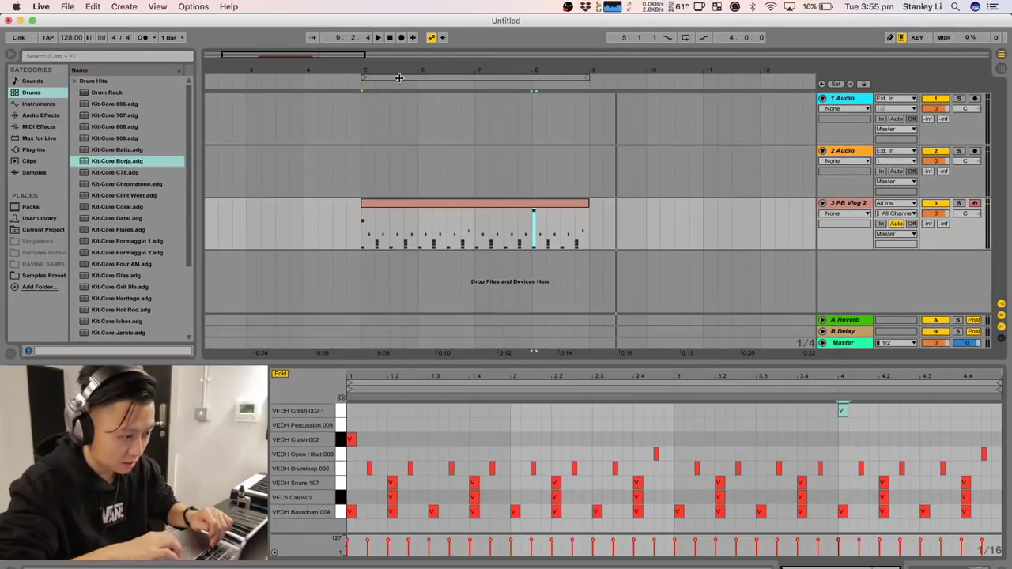
{"action": "mouse_move", "coordinate": [587, 77]}
{"action": "left_mouse_down"}
{"action": "mouse_move", "coordinate": [630, 78]}
{"action": "mouse_move", "coordinate": [431, 77]}
{"action": "mouse_move", "coordinate": [574, 77]}
{"action": "mouse_move", "coordinate": [589, 97]}
{"action": "left_mouse_up"}
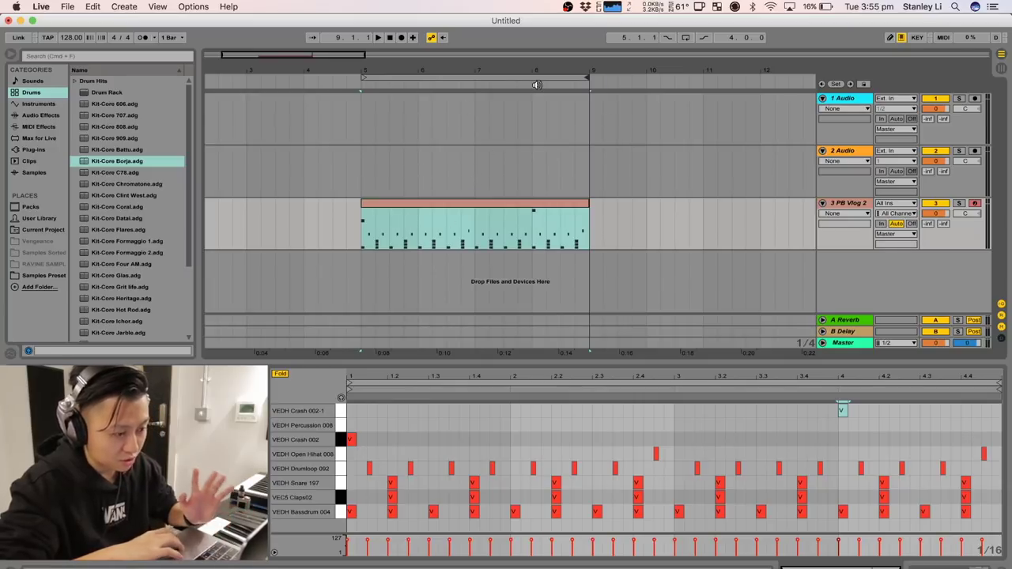
{"action": "left_click", "coordinate": [685, 38]}
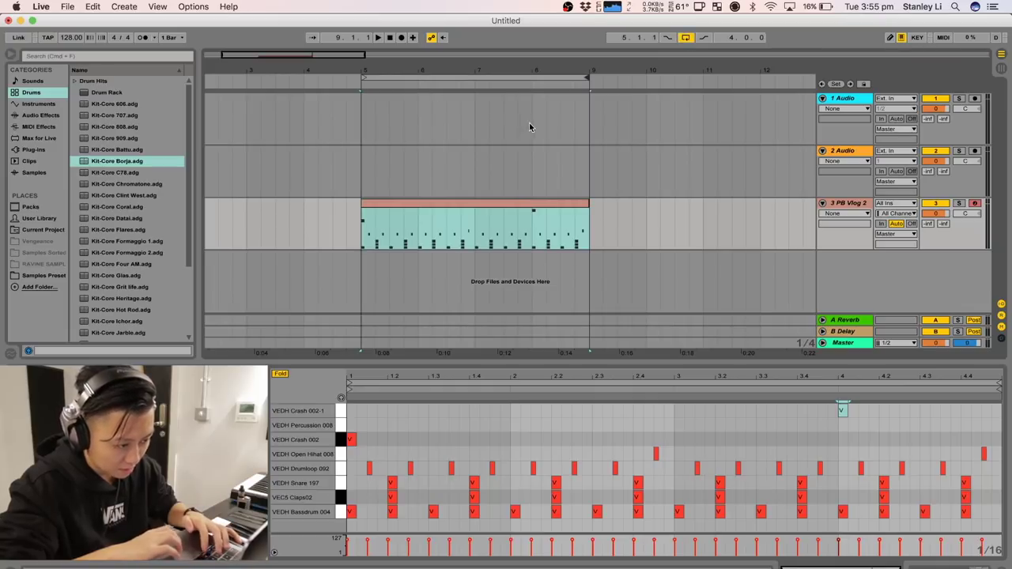
{"action": "left_click", "coordinate": [558, 125]}
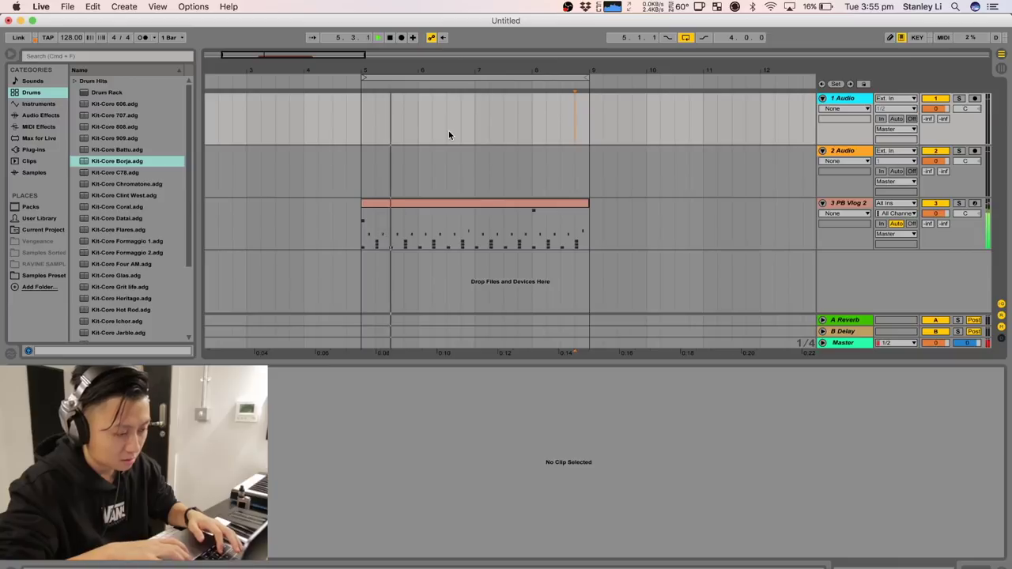
- Reopen the drum clip, draw VEDH Percussion 008 notes at 1.2.3 and 1.3.4 in the first bar, and play the beat
{"action": "left_click", "coordinate": [475, 229]}
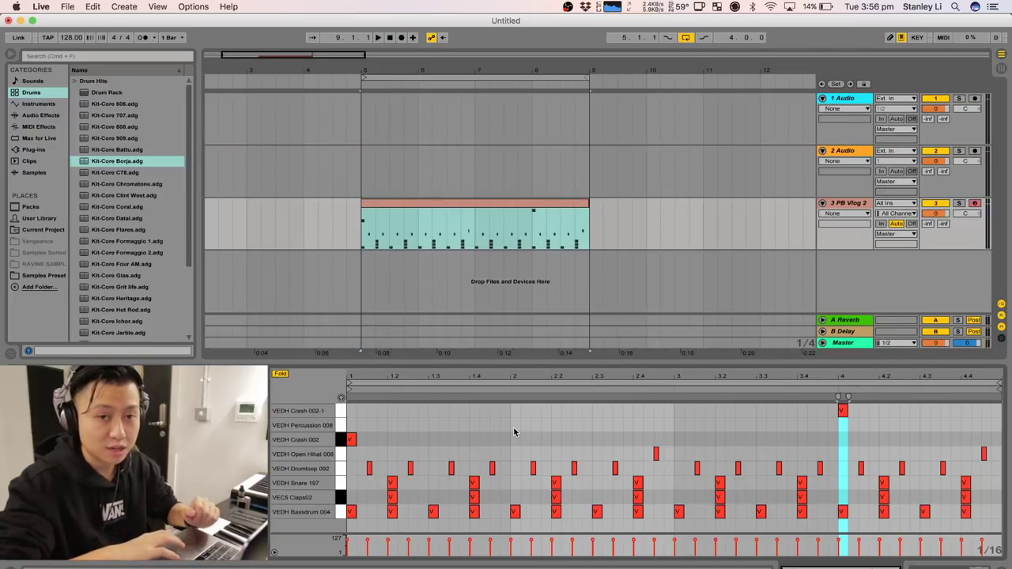
{"action": "left_click", "coordinate": [414, 421]}
{"action": "key", "text": "b"}
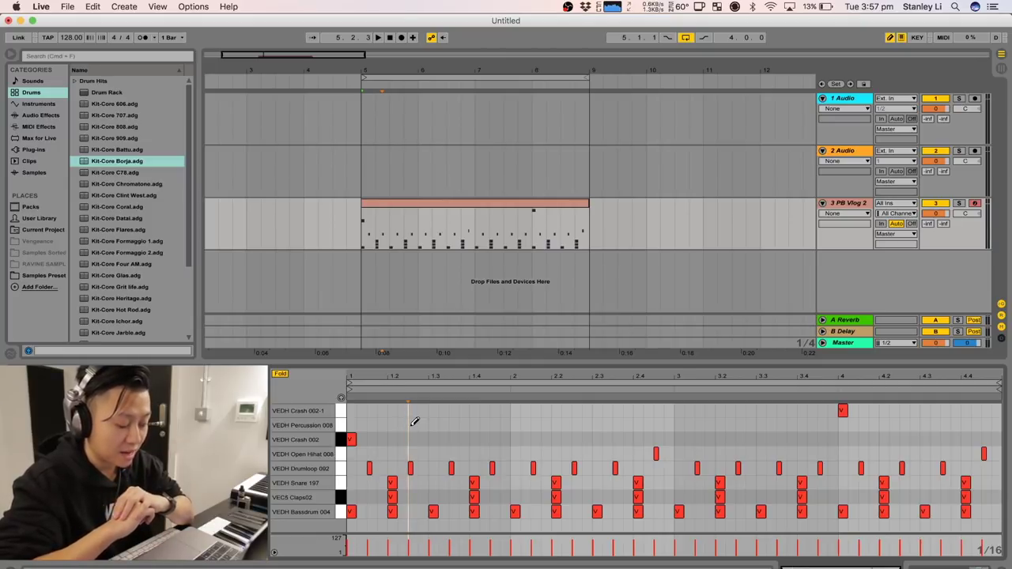
{"action": "left_click", "coordinate": [412, 426]}
{"action": "left_click", "coordinate": [463, 425]}
{"action": "key", "text": "space"}
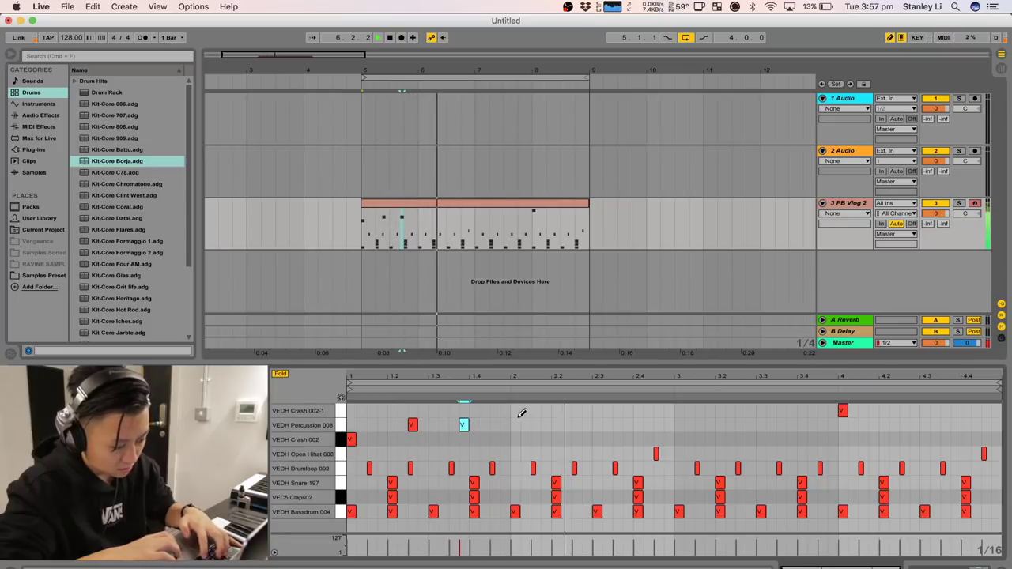
{"action": "key", "text": "space"}
- Duplicate the first bar's Percussion 008 notes into bars 2, 3 and 4 and play the loop
{"action": "left_click_drag", "start_coordinate": [508, 419], "coordinate": [303, 425]}
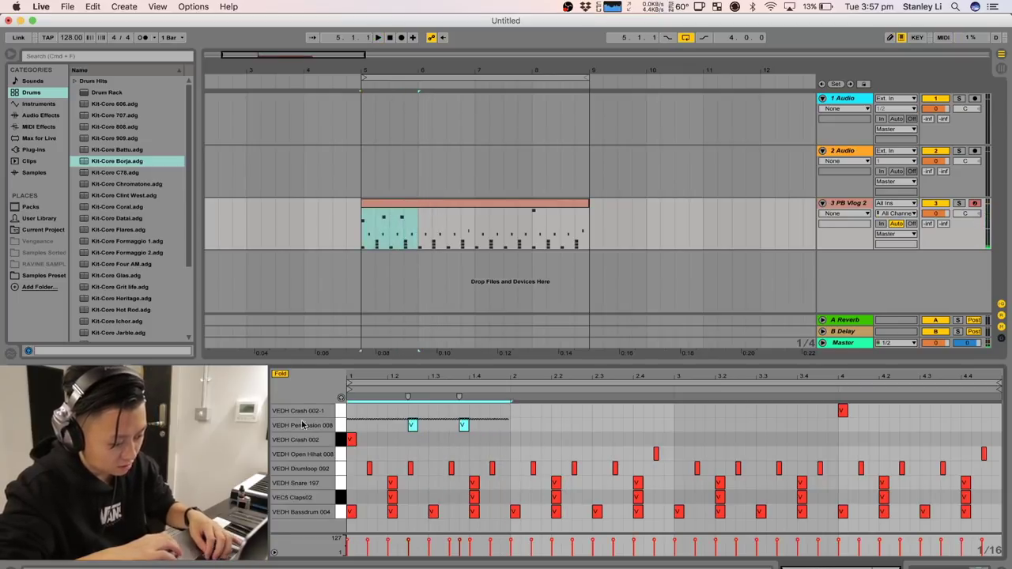
{"action": "key", "text": "ctrl+d"}
{"action": "key", "text": "ctrl+d"}
{"action": "key", "text": "ctrl+d"}
{"action": "key", "text": "space"}
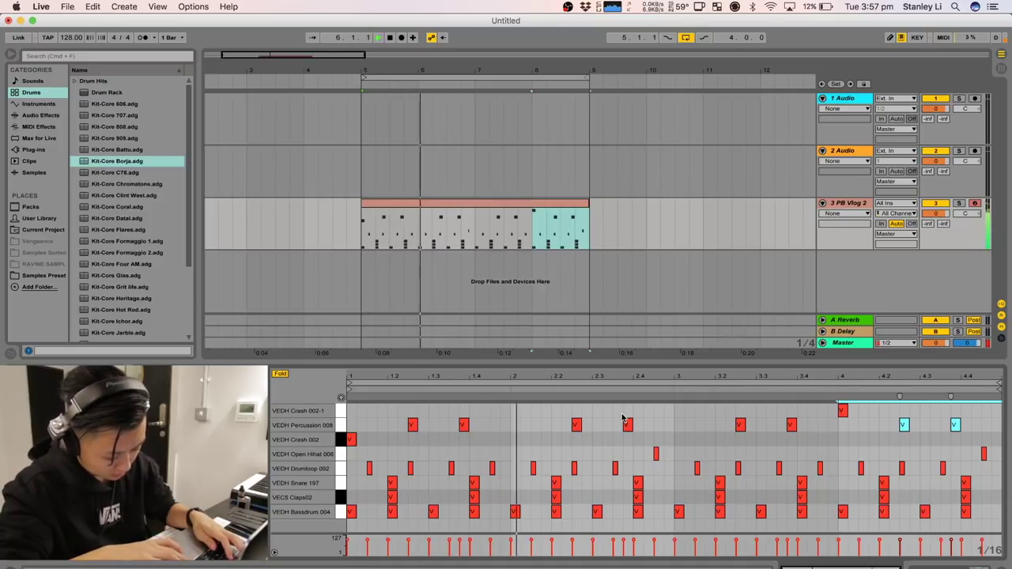